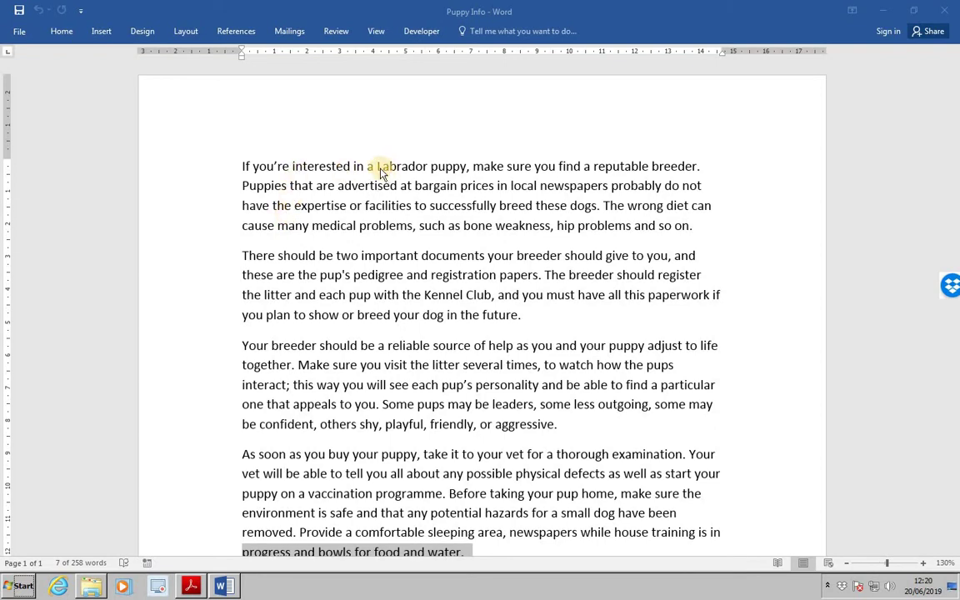
Delete 'Labrador' from the first line of Puppy Info, then save and close the document
{"action": "left_click_drag", "start_coordinate": [377, 166], "coordinate": [426, 169]}
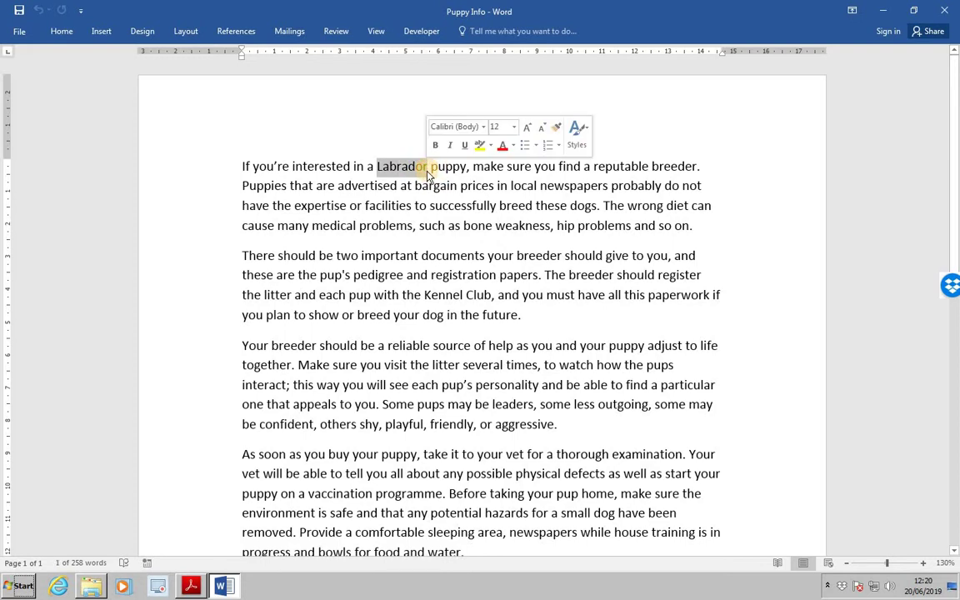
{"action": "key", "text": "Delete"}
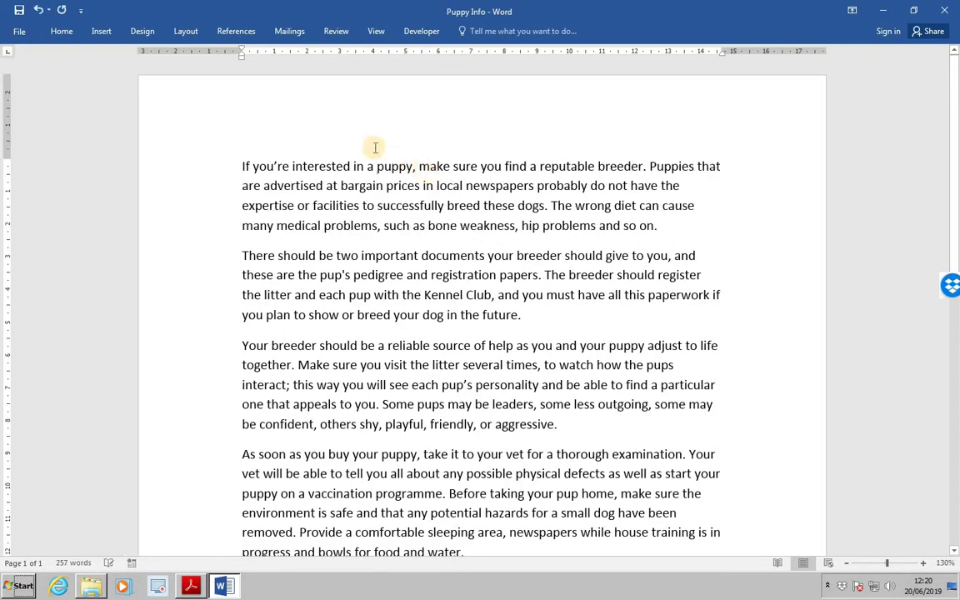
{"action": "left_click", "coordinate": [21, 34]}
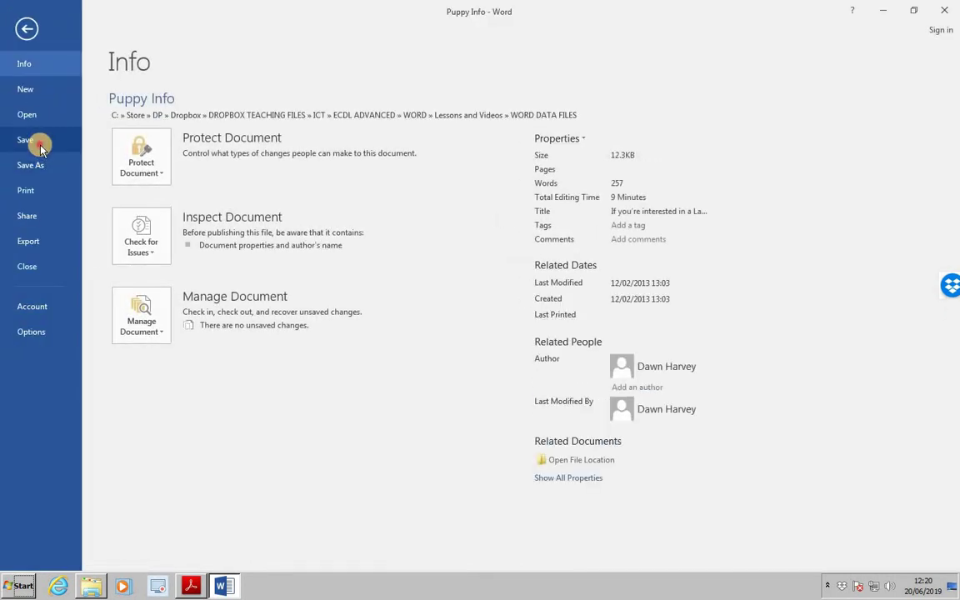
{"action": "left_click", "coordinate": [36, 133]}
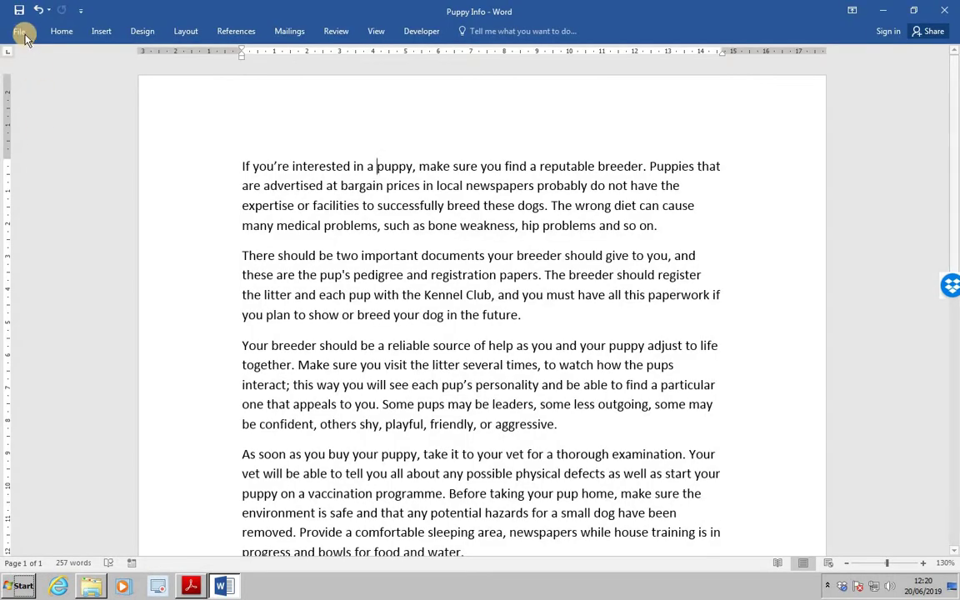
{"action": "left_click", "coordinate": [19, 31]}
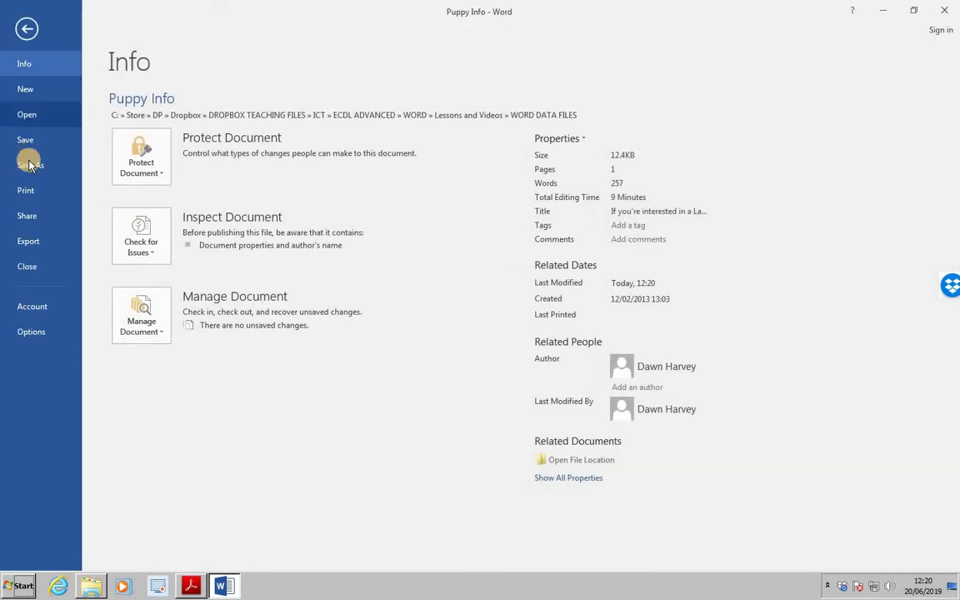
{"action": "left_click", "coordinate": [30, 266]}
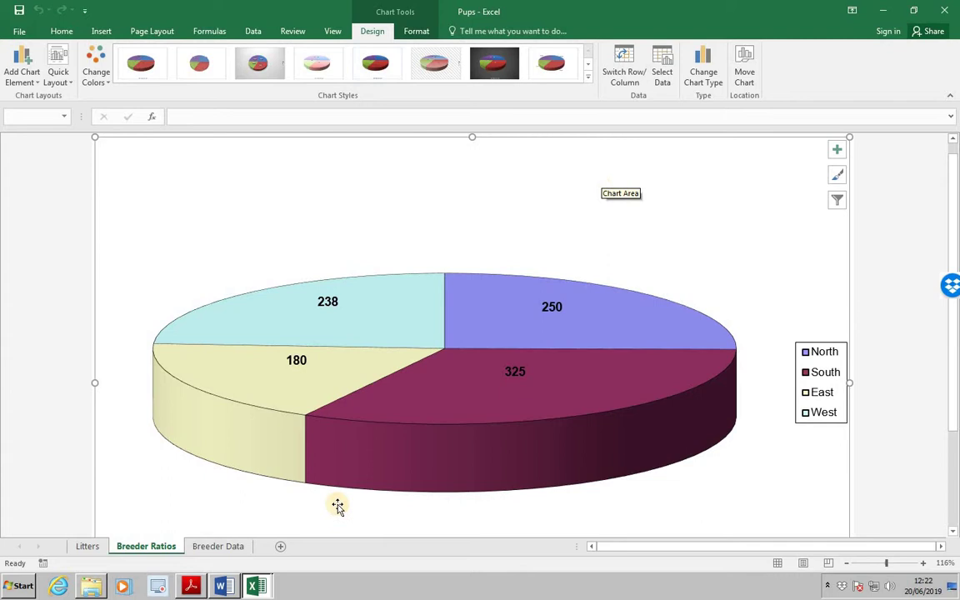
On the Breeder Data sheet, replace East's 180 in cell D4 with 179
{"action": "left_click", "coordinate": [220, 550]}
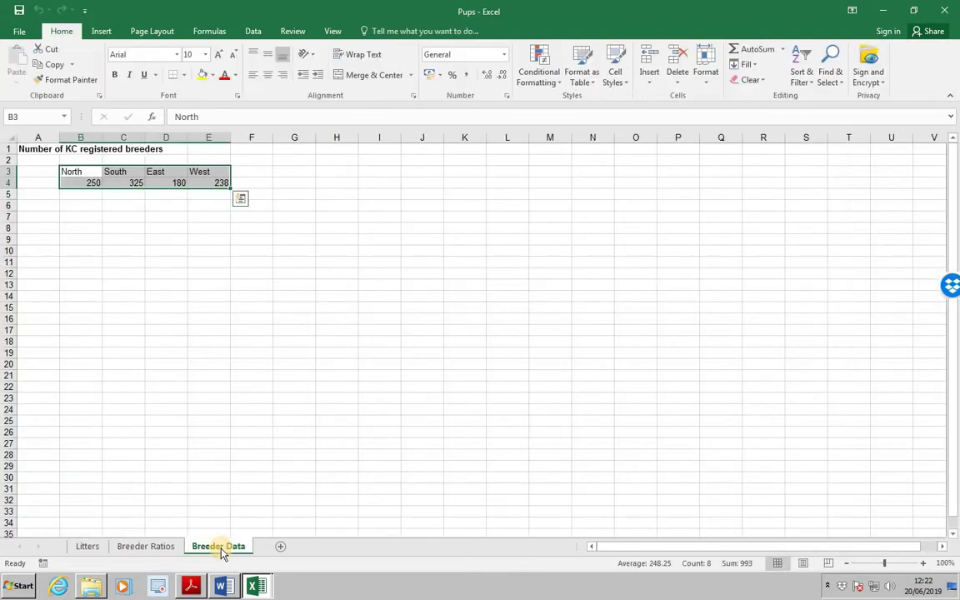
{"action": "left_click", "coordinate": [167, 184]}
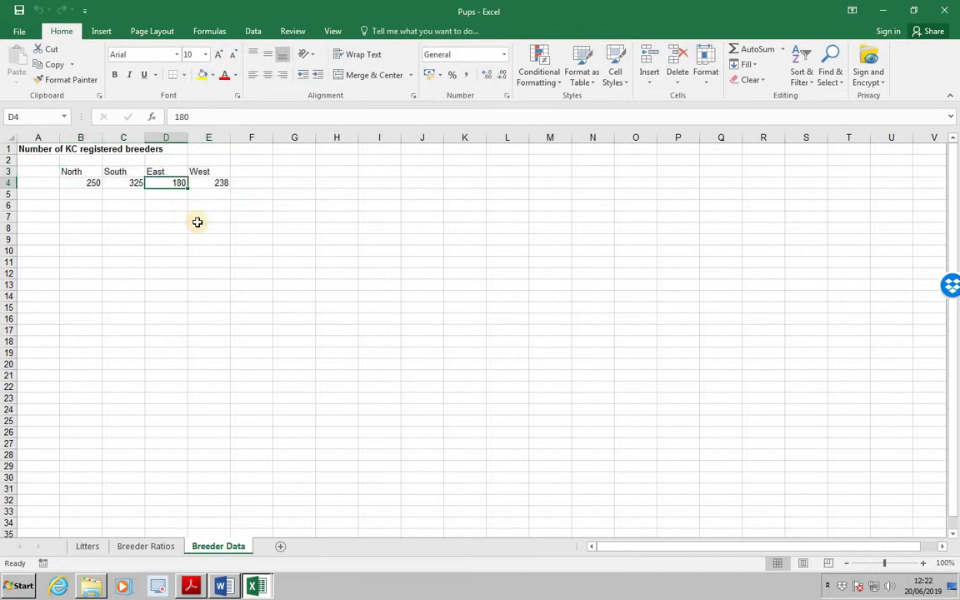
{"action": "type", "text": "179"}
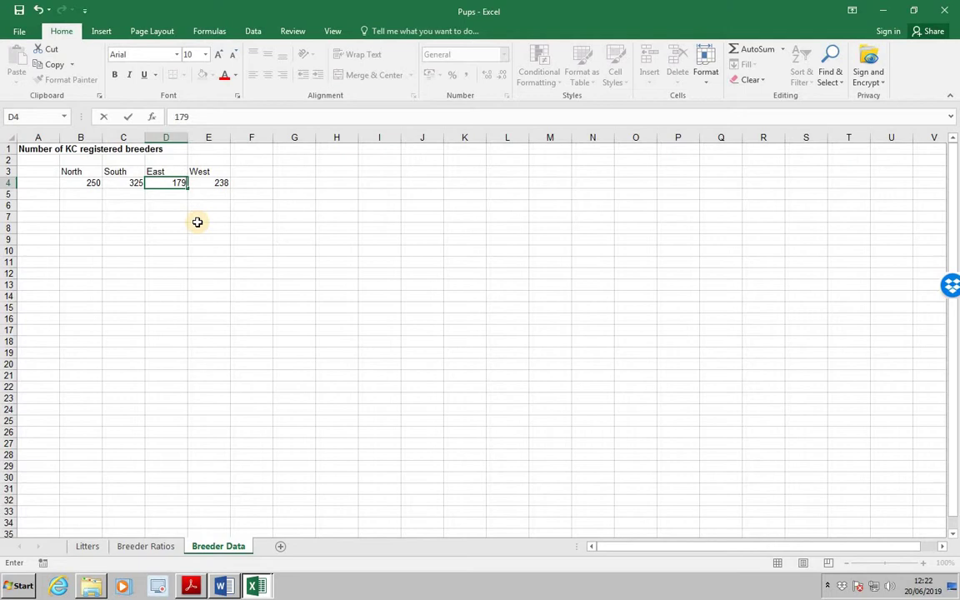
{"action": "key", "text": "Return"}
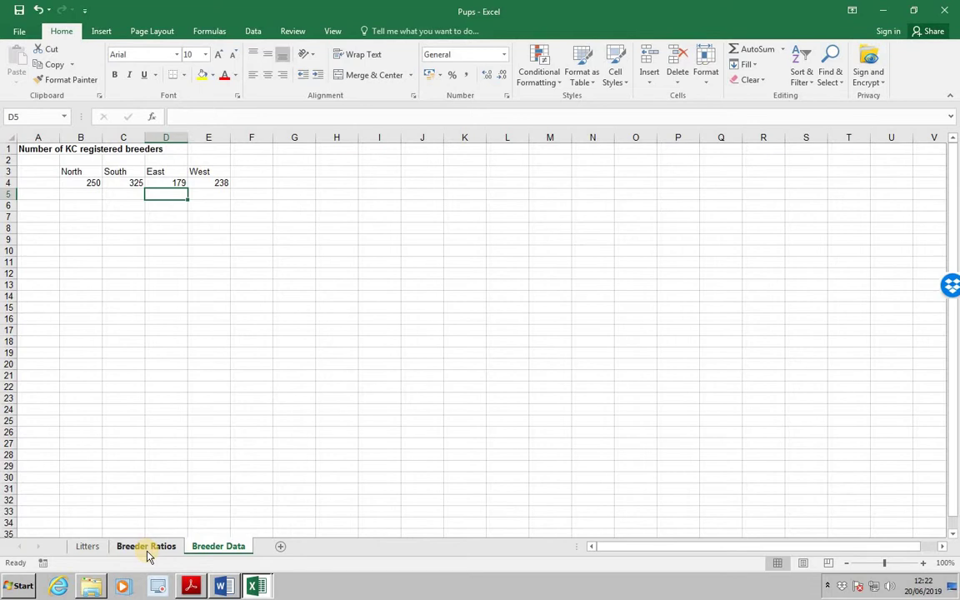
Check that the Breeder Ratios pie chart shows East at 179, then save and close Pups
{"action": "left_click", "coordinate": [147, 549]}
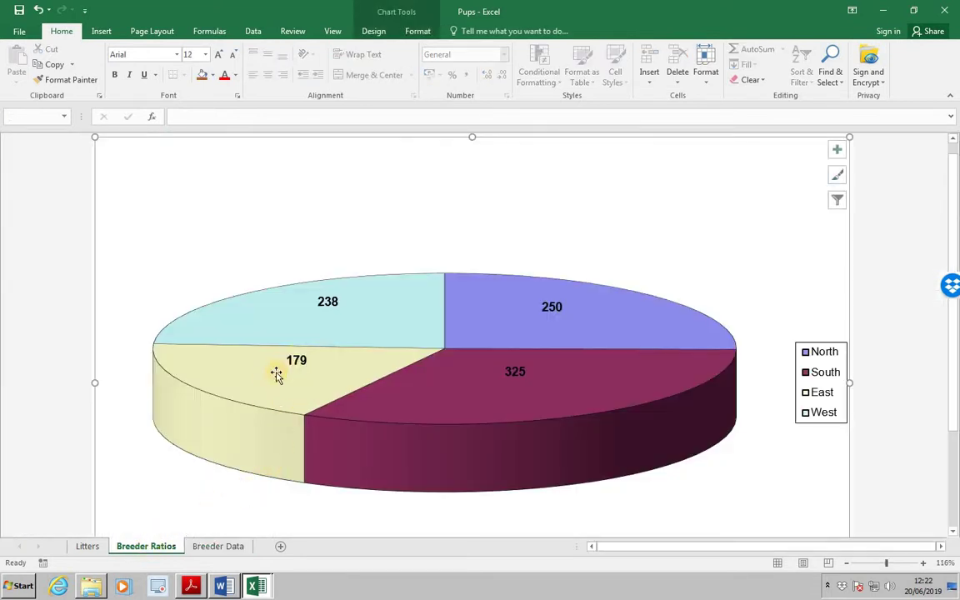
{"action": "mouse_move", "coordinate": [305, 381]}
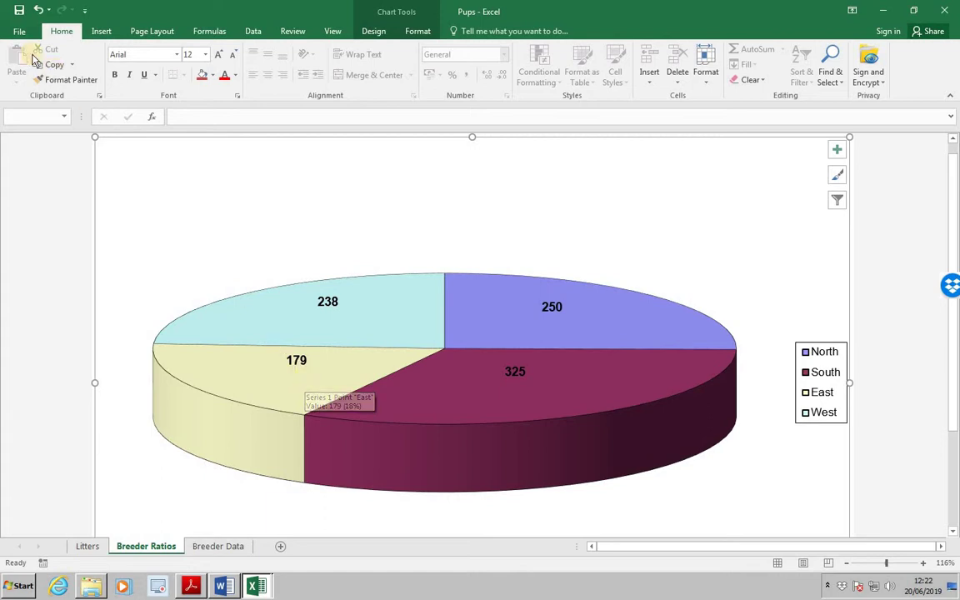
{"action": "left_click", "coordinate": [12, 33]}
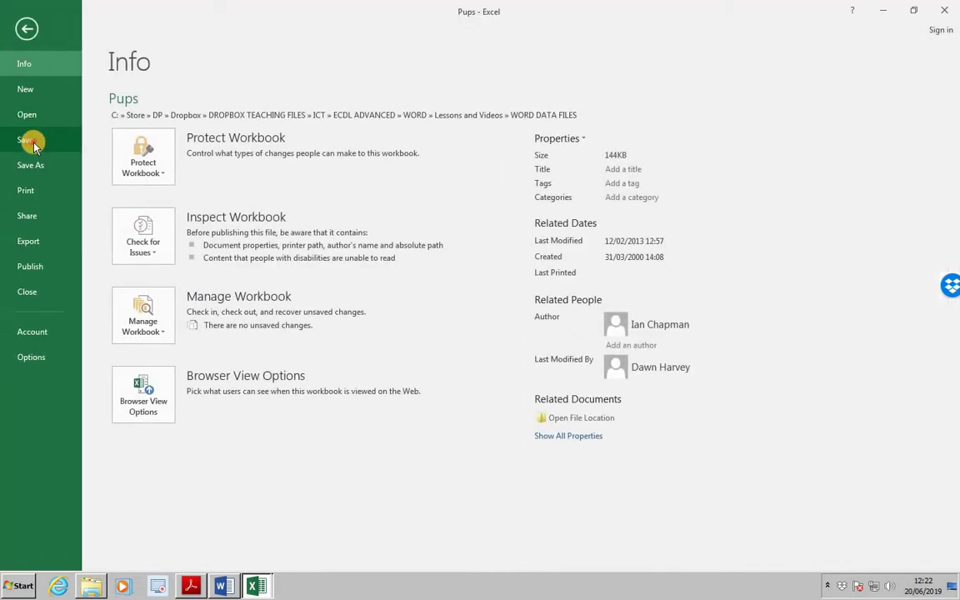
{"action": "left_click", "coordinate": [30, 127]}
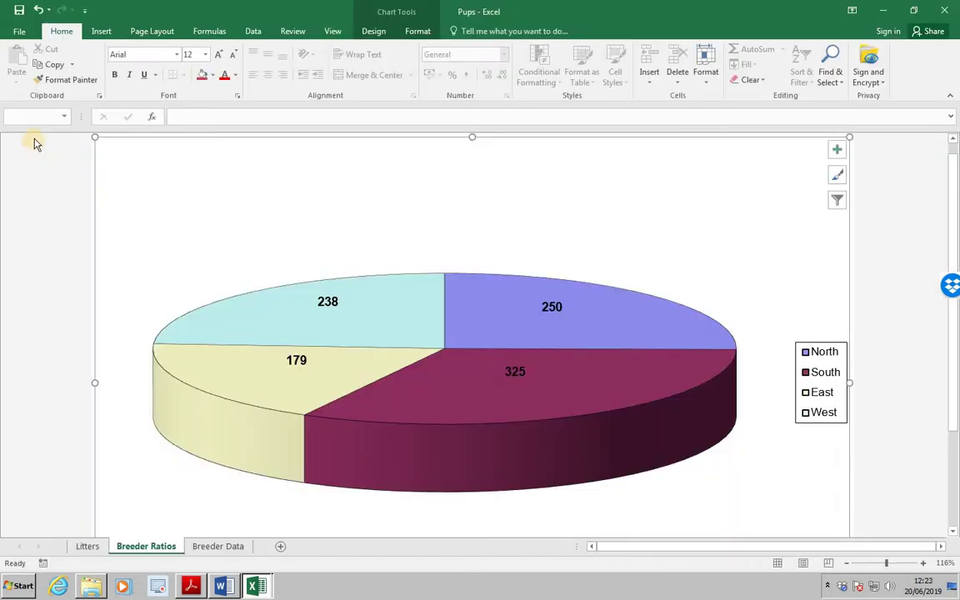
{"action": "left_click", "coordinate": [20, 31]}
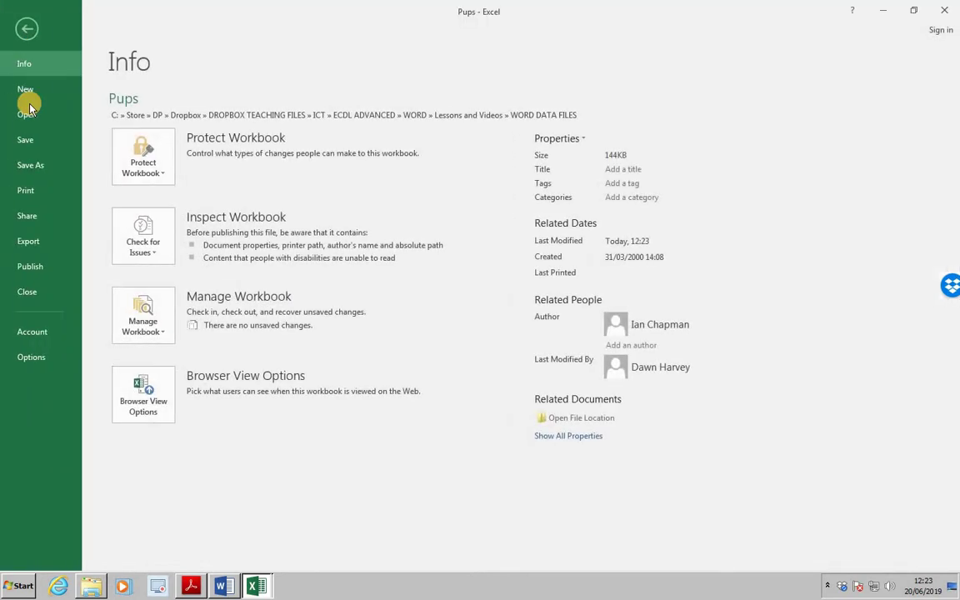
{"action": "left_click", "coordinate": [36, 292]}
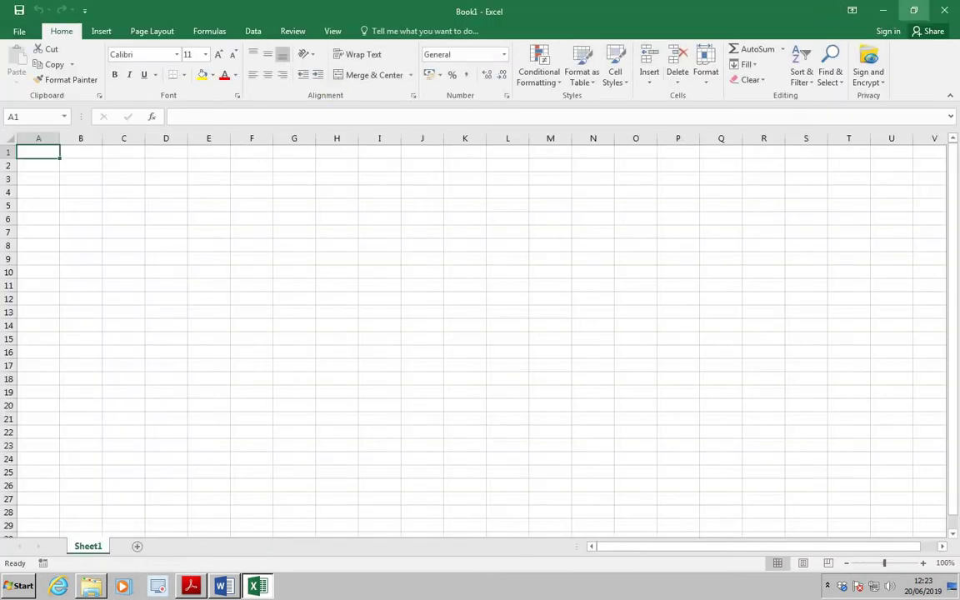
Close Excel, reopen Puppy Facts from Recent in Word, and accept updating its links
{"action": "left_click", "coordinate": [939, 14]}
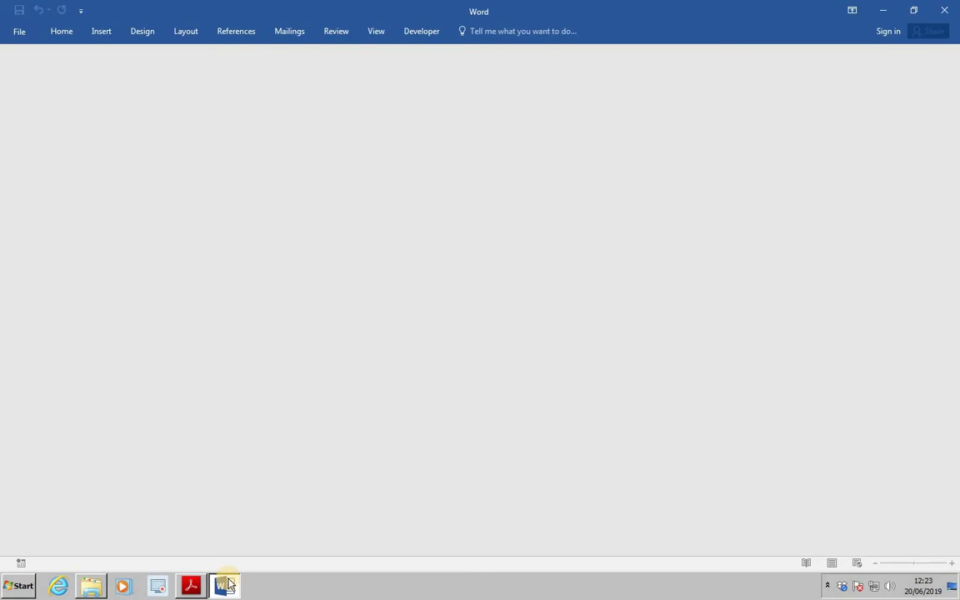
{"action": "left_click", "coordinate": [17, 35]}
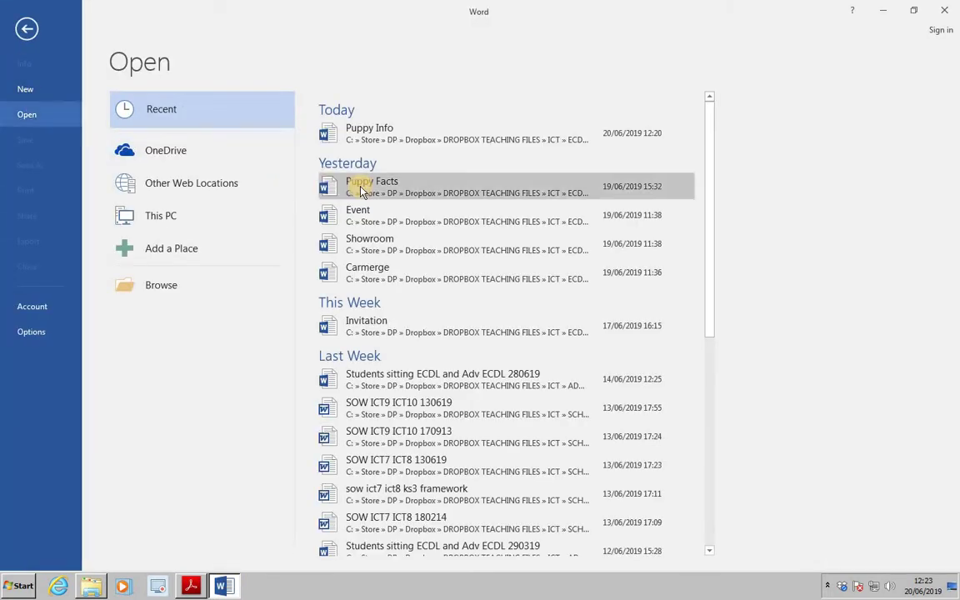
{"action": "left_click", "coordinate": [354, 186]}
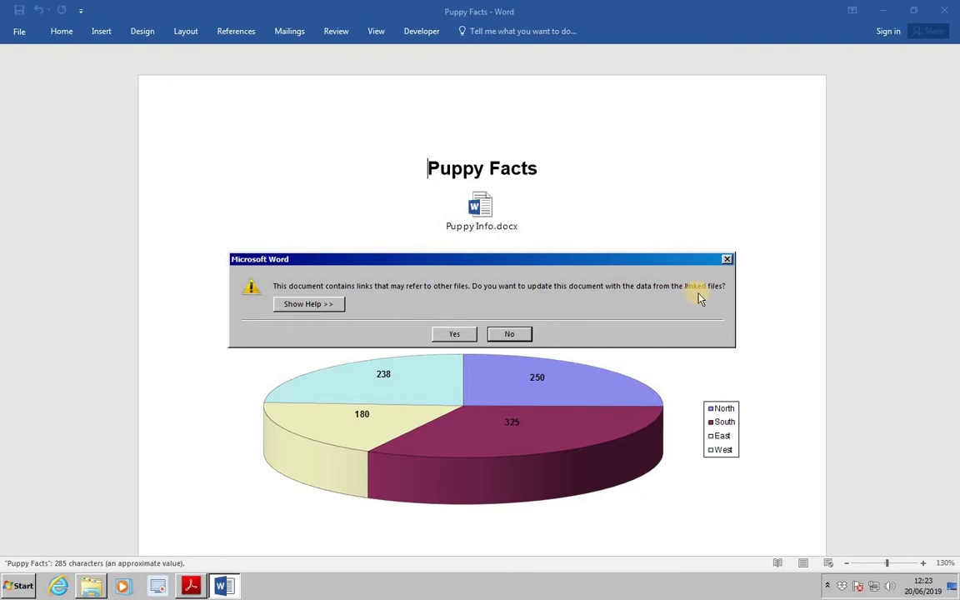
{"action": "left_click", "coordinate": [454, 334]}
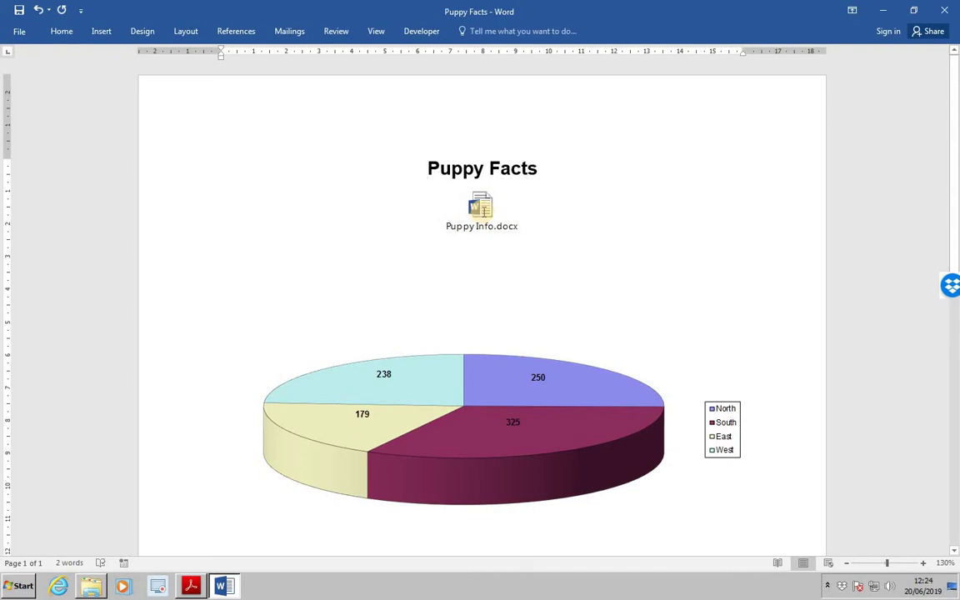
Open the embedded Puppy Info.docx maximised to confirm 'Labrador' is gone
{"action": "double_click", "coordinate": [481, 210]}
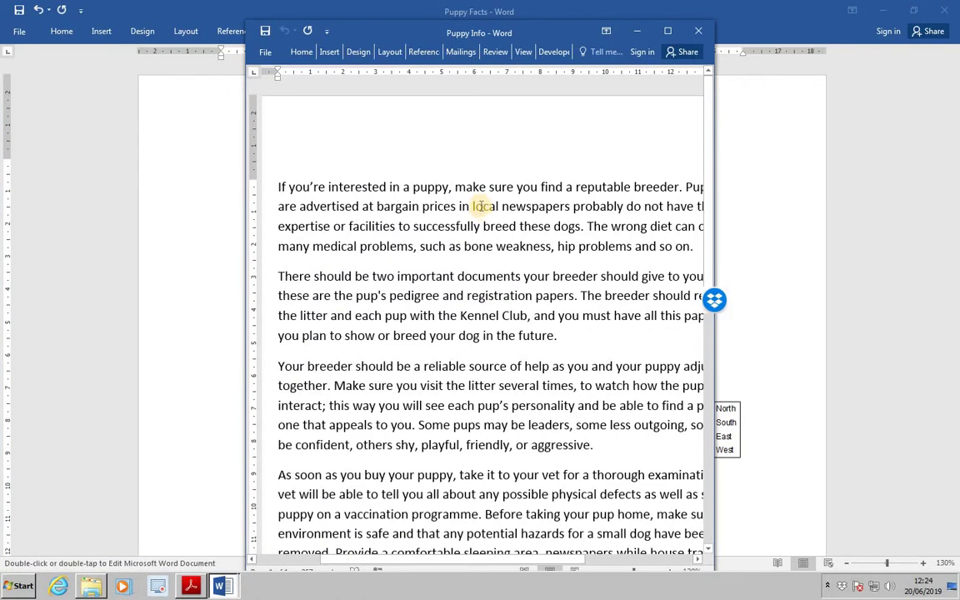
{"action": "left_click_drag", "start_coordinate": [664, 43], "coordinate": [646, 3]}
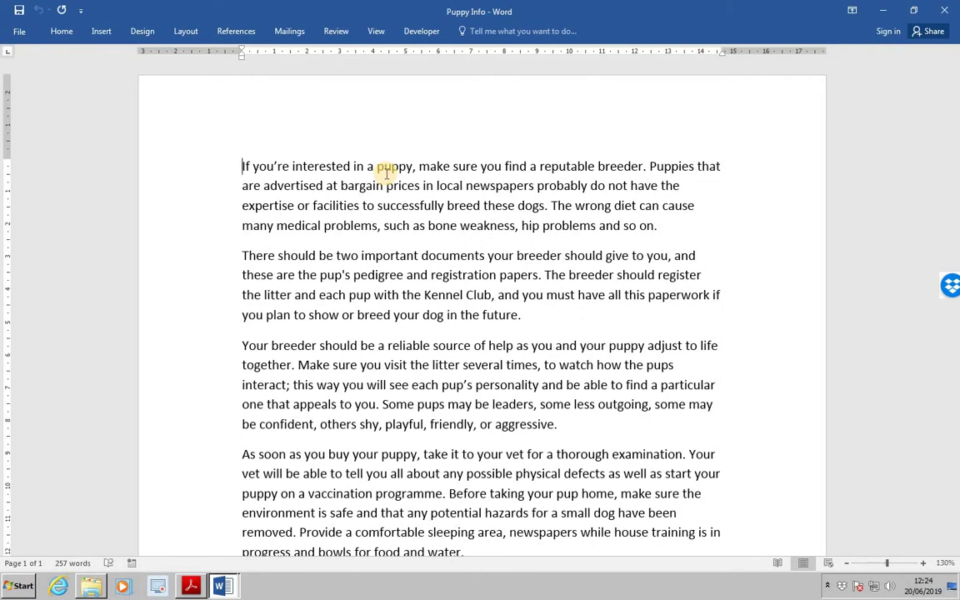
{"action": "left_click", "coordinate": [21, 31]}
Close Puppy Info, then break only the Pups.xlsx link in Edit Links to Files
{"action": "left_click", "coordinate": [33, 265]}
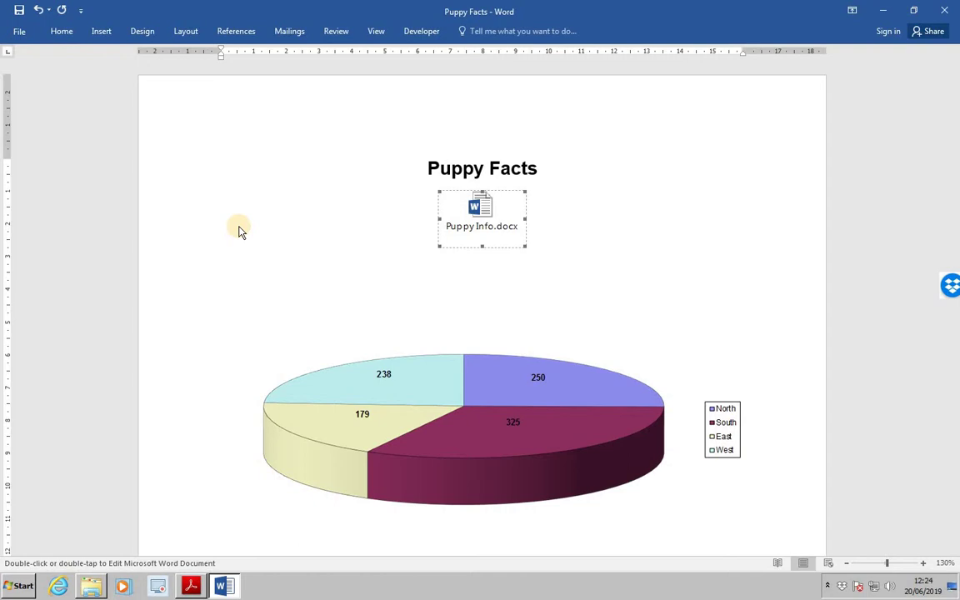
{"action": "left_click", "coordinate": [14, 35]}
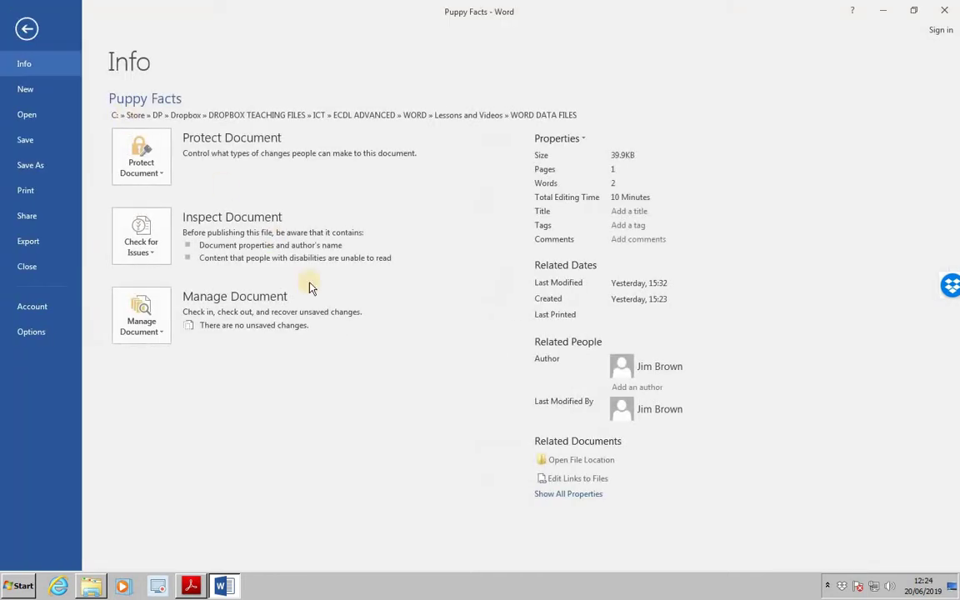
{"action": "left_click", "coordinate": [584, 480]}
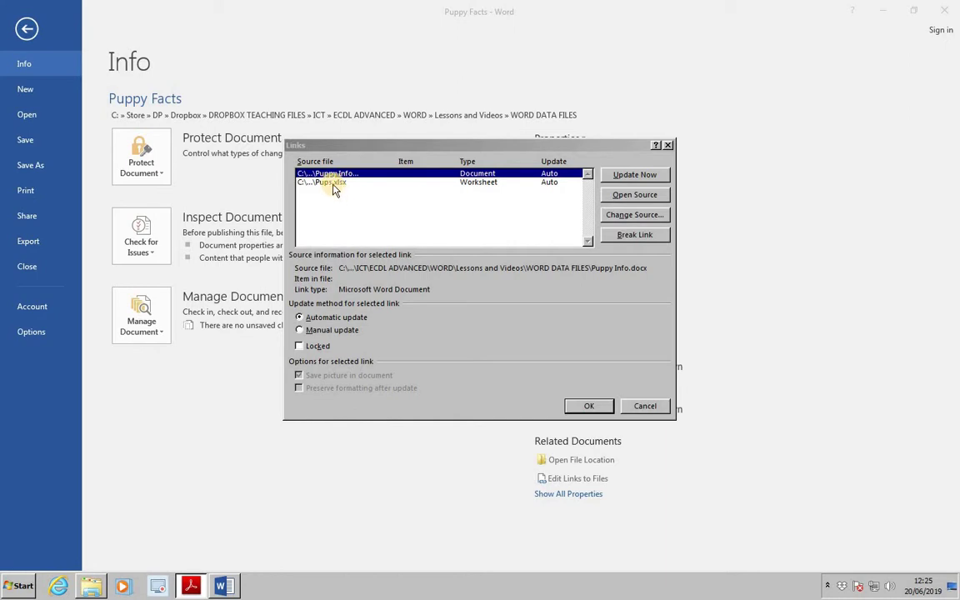
{"action": "left_click", "coordinate": [334, 184]}
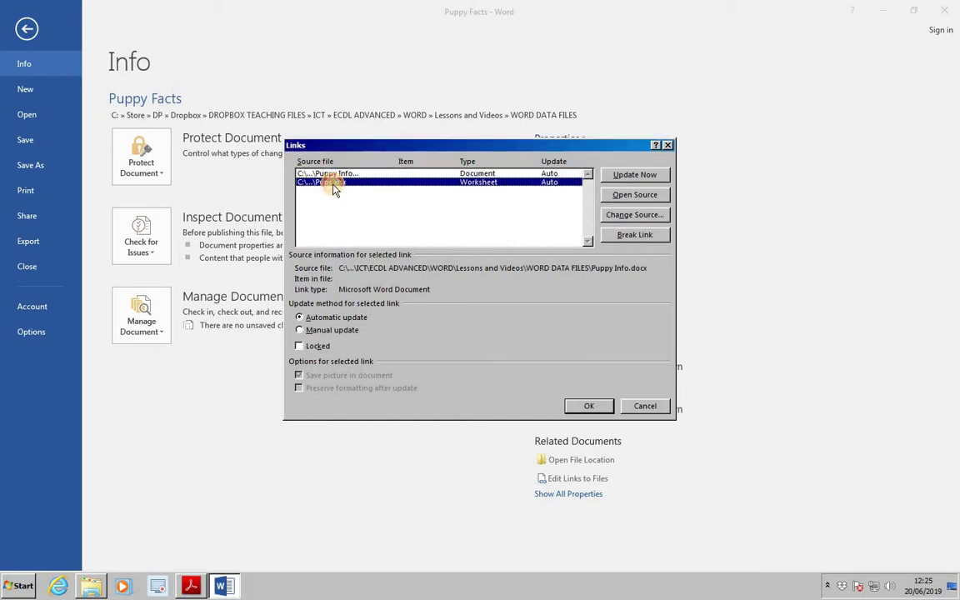
{"action": "left_click", "coordinate": [635, 235]}
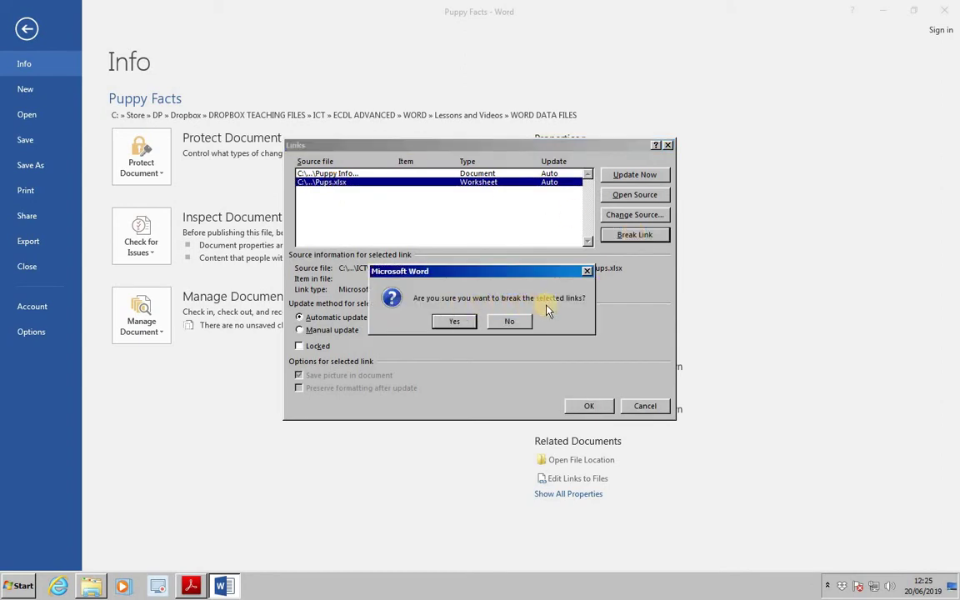
{"action": "left_click", "coordinate": [452, 323]}
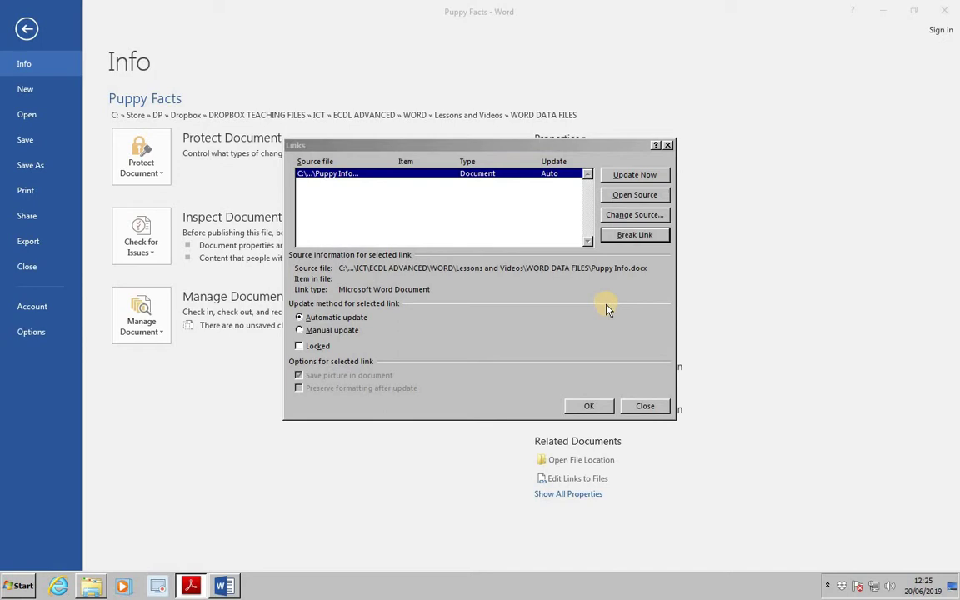
{"action": "left_click", "coordinate": [595, 407]}
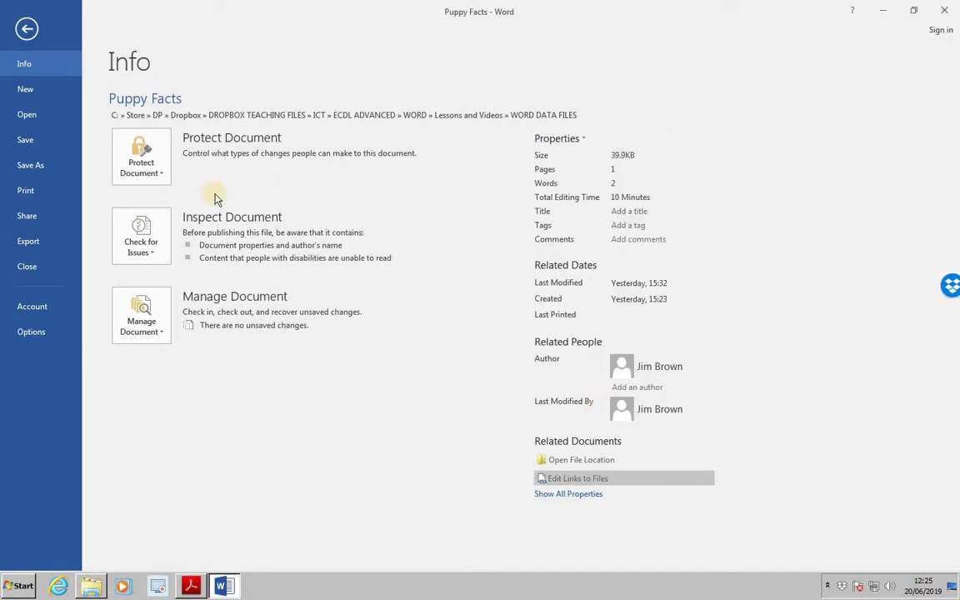
Save and close the Puppy Facts document
{"action": "left_click", "coordinate": [33, 140]}
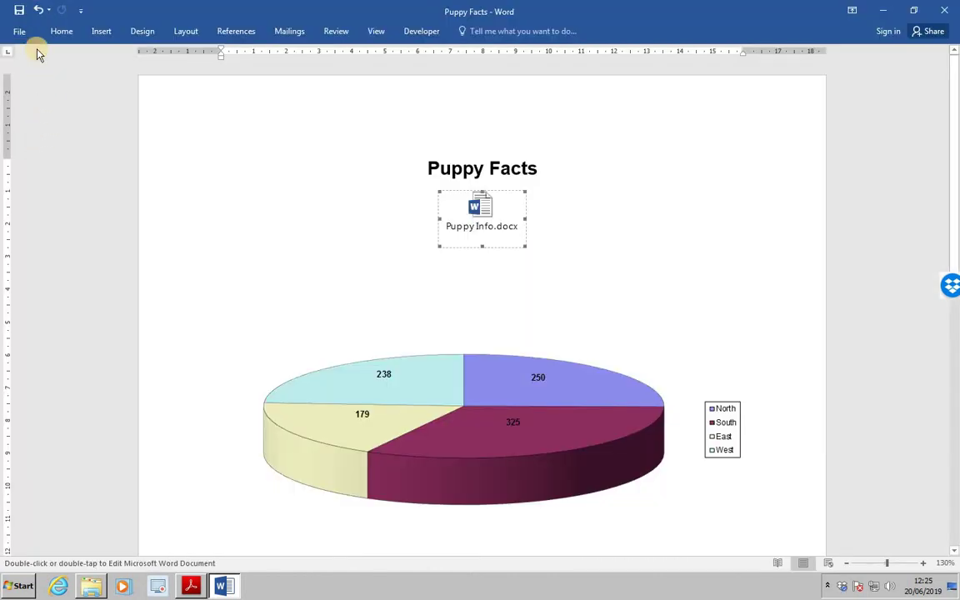
{"action": "left_click", "coordinate": [20, 34]}
{"action": "left_click", "coordinate": [32, 265]}
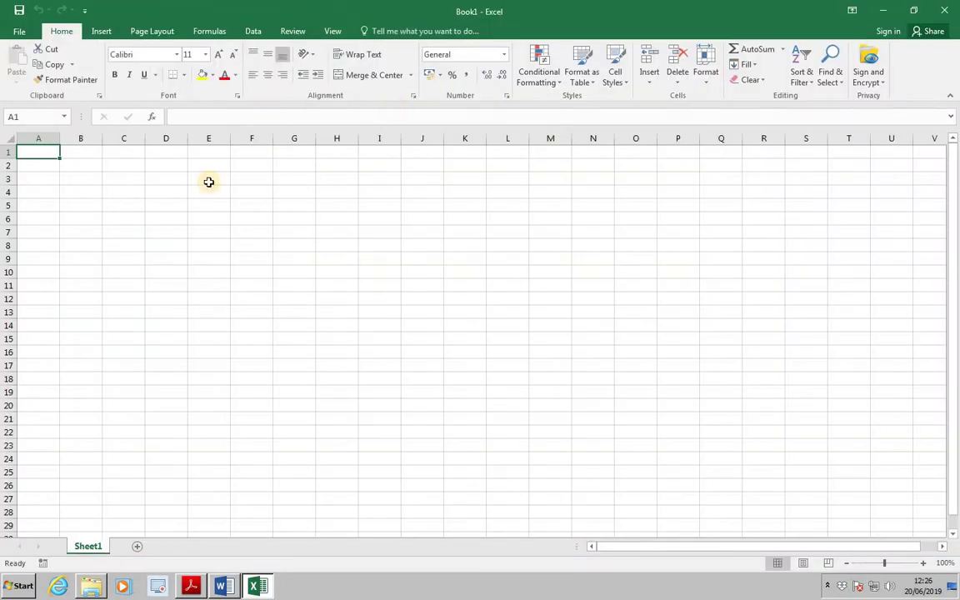
Reopen the Pups workbook from Recent in a maximised window
{"action": "left_click", "coordinate": [21, 33]}
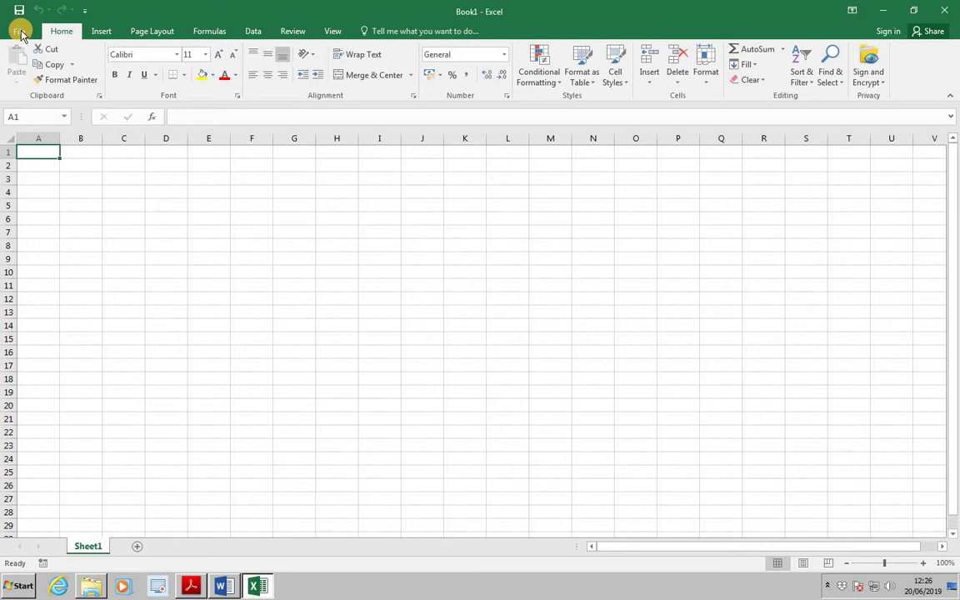
{"action": "left_click", "coordinate": [362, 136]}
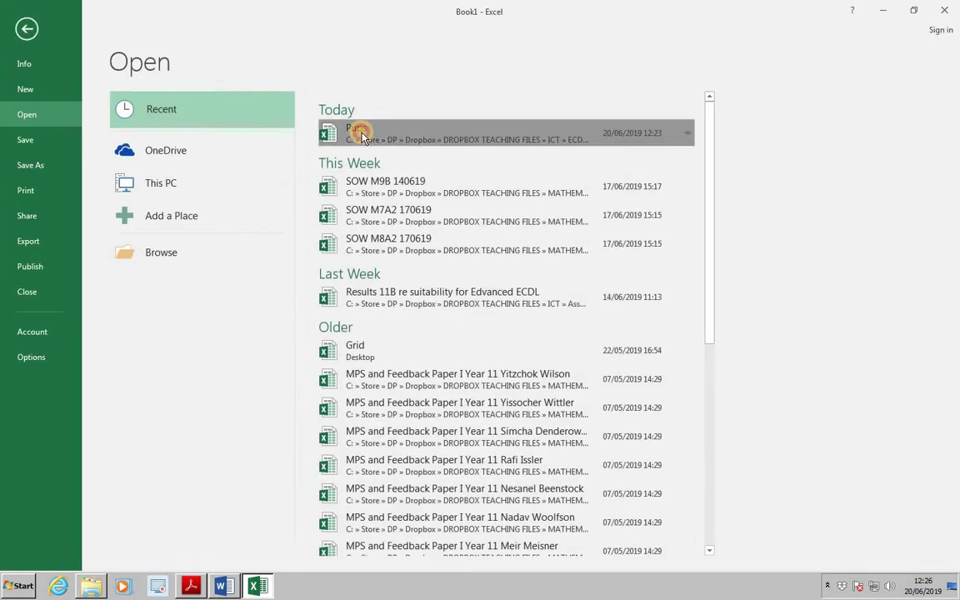
{"action": "left_click", "coordinate": [621, 125]}
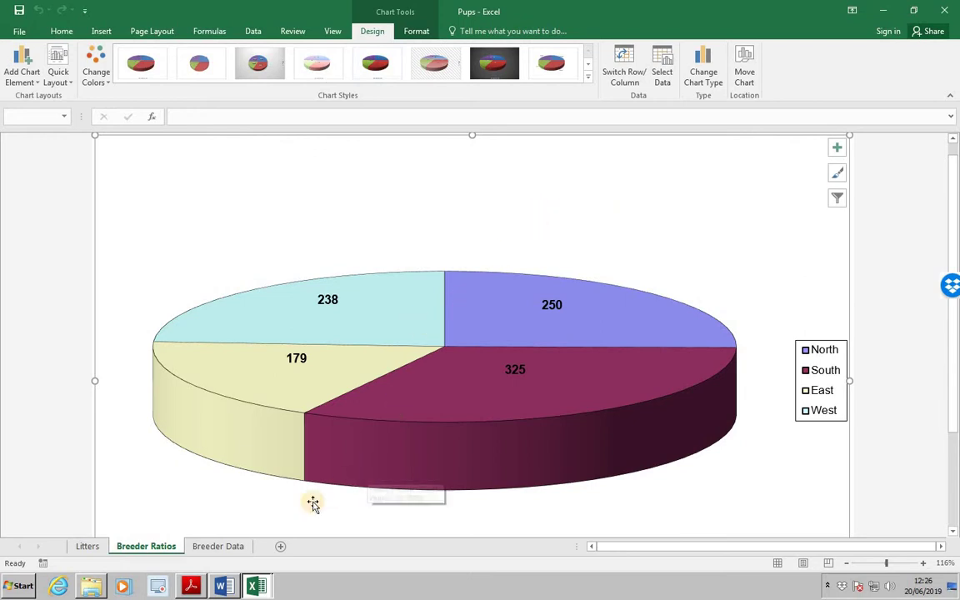
On Breeder Data, replace West's 238 in cell E4 with 350
{"action": "left_click", "coordinate": [228, 552]}
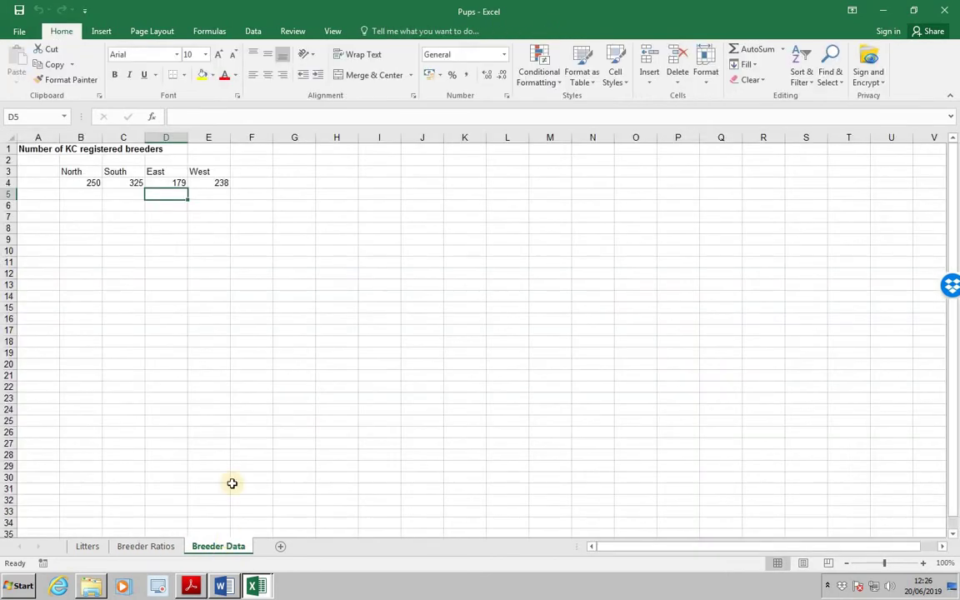
{"action": "left_click", "coordinate": [219, 181]}
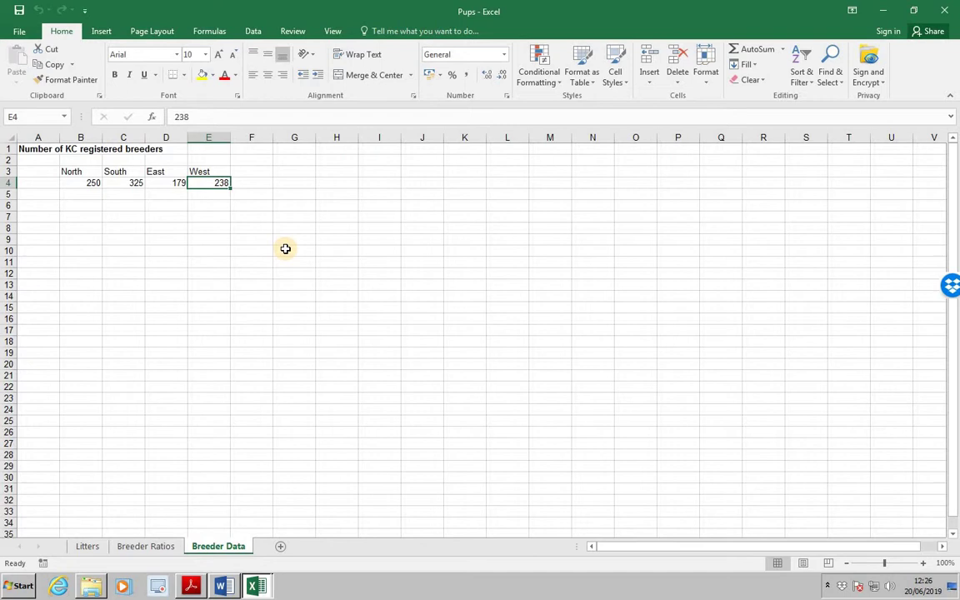
{"action": "type", "text": "350"}
{"action": "key", "text": "Return"}
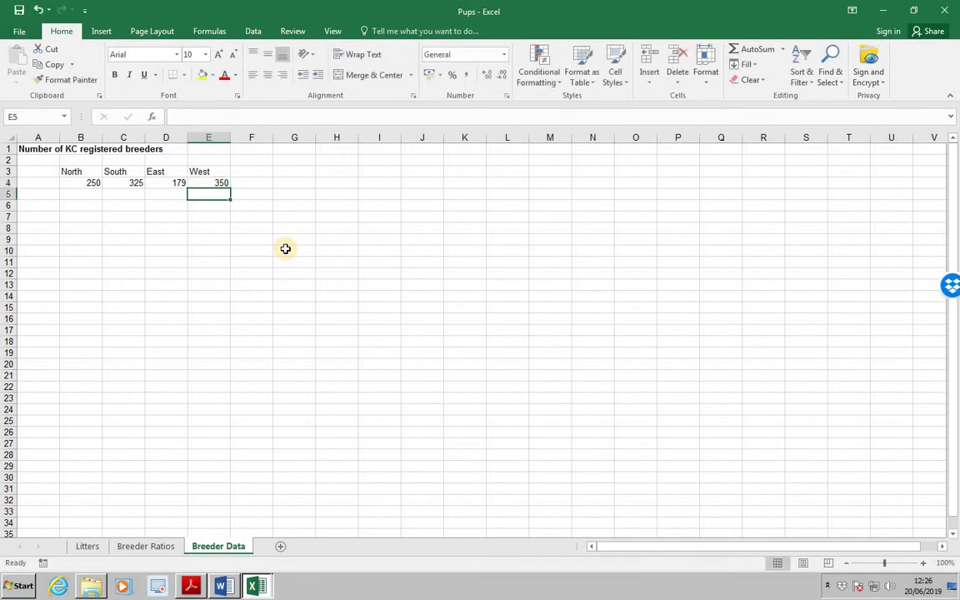
Confirm the pie chart's West slice reads 350, save and close Pups, and start a blank workbook
{"action": "left_click", "coordinate": [140, 549]}
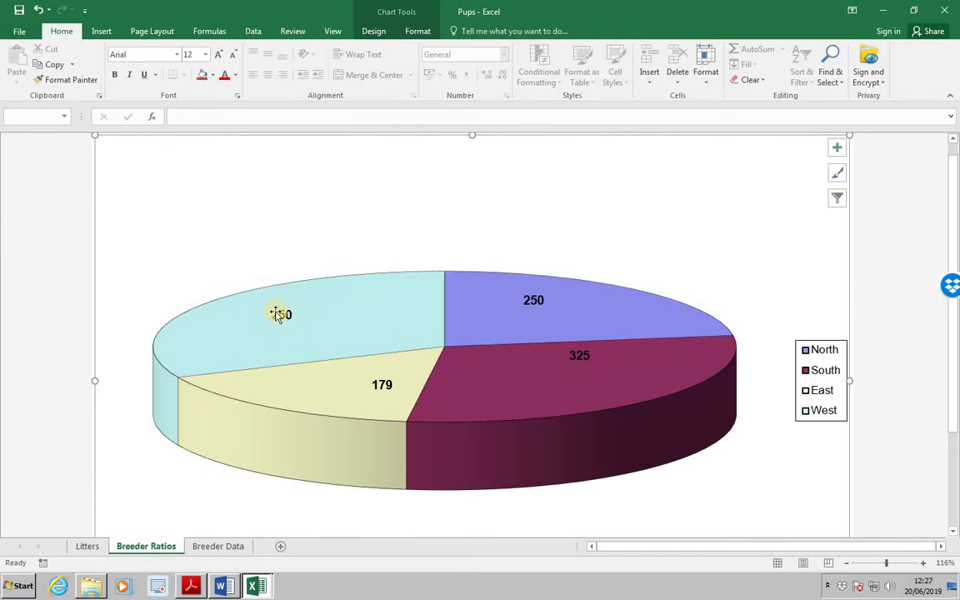
{"action": "mouse_move", "coordinate": [296, 329]}
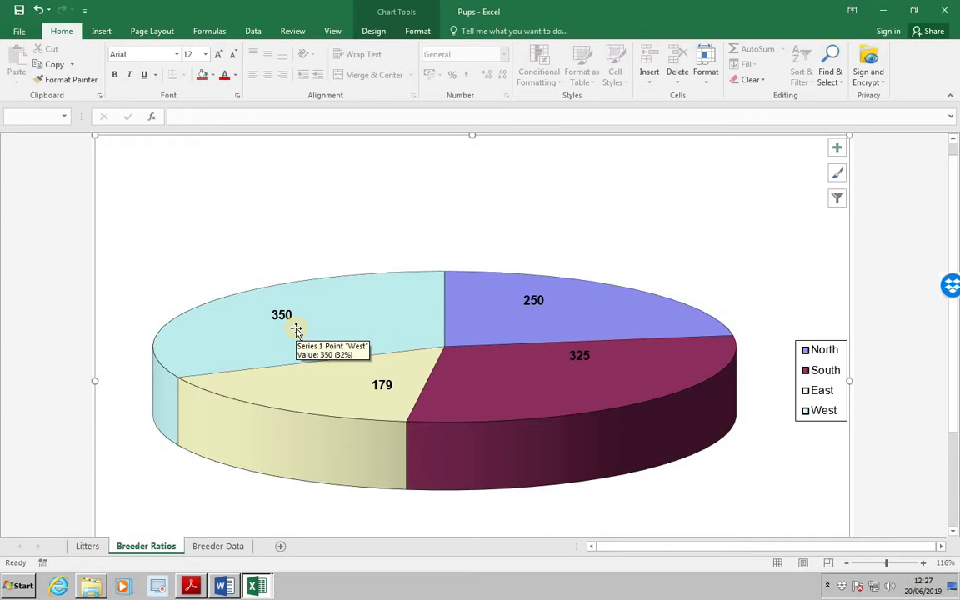
{"action": "left_click", "coordinate": [17, 32]}
{"action": "left_click", "coordinate": [24, 140]}
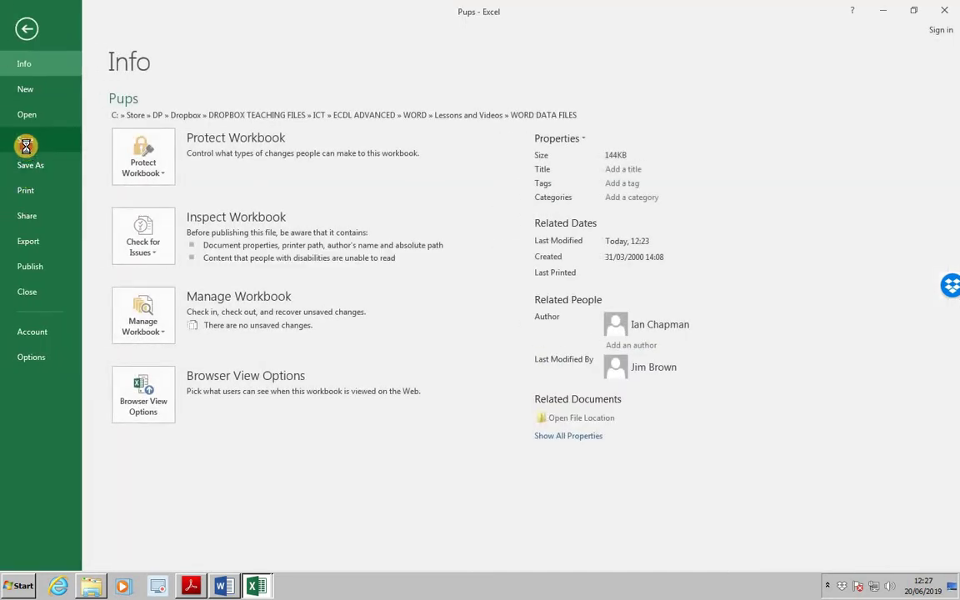
{"action": "left_click", "coordinate": [19, 32]}
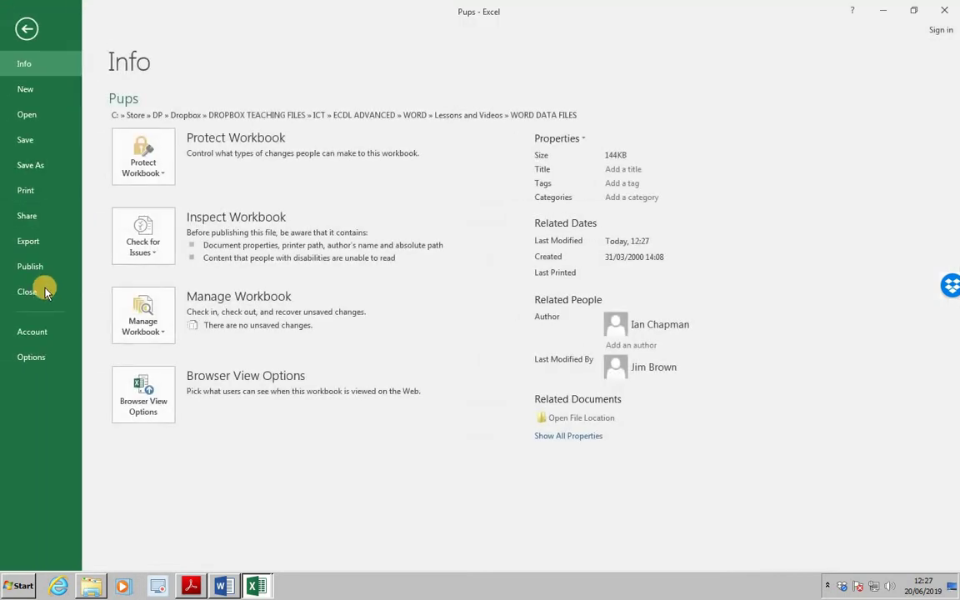
{"action": "left_click", "coordinate": [38, 287]}
{"action": "key", "text": "ctrl+n"}
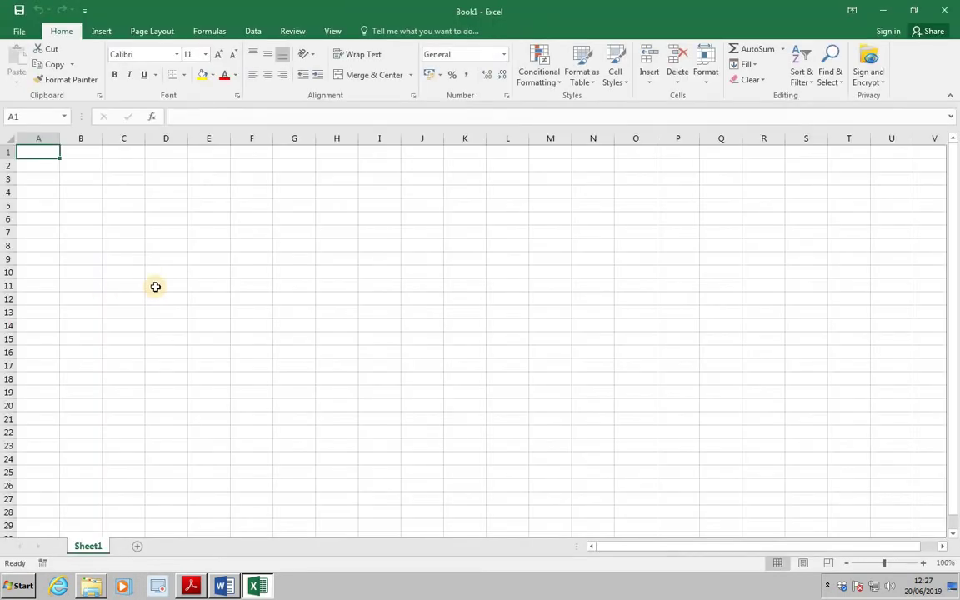
Switch to Word, reopen Puppy Facts from Recent, and accept the link update
{"action": "left_click", "coordinate": [229, 582]}
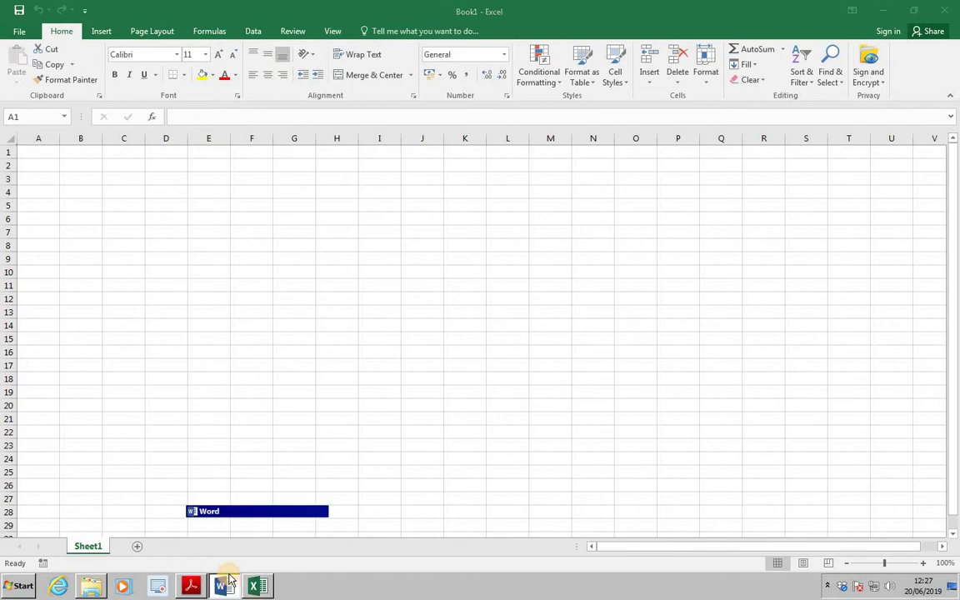
{"action": "left_click", "coordinate": [16, 33]}
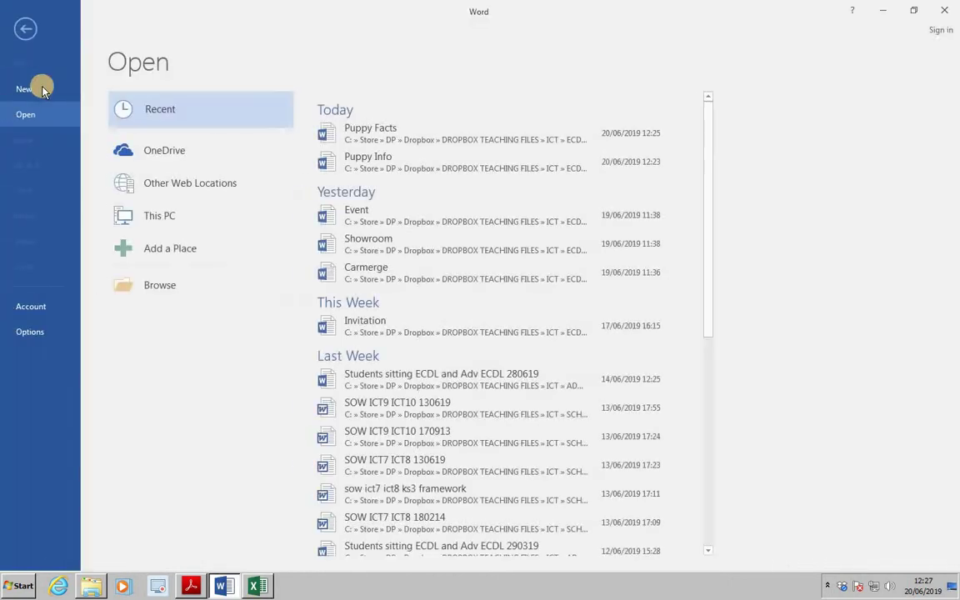
{"action": "left_click", "coordinate": [360, 133]}
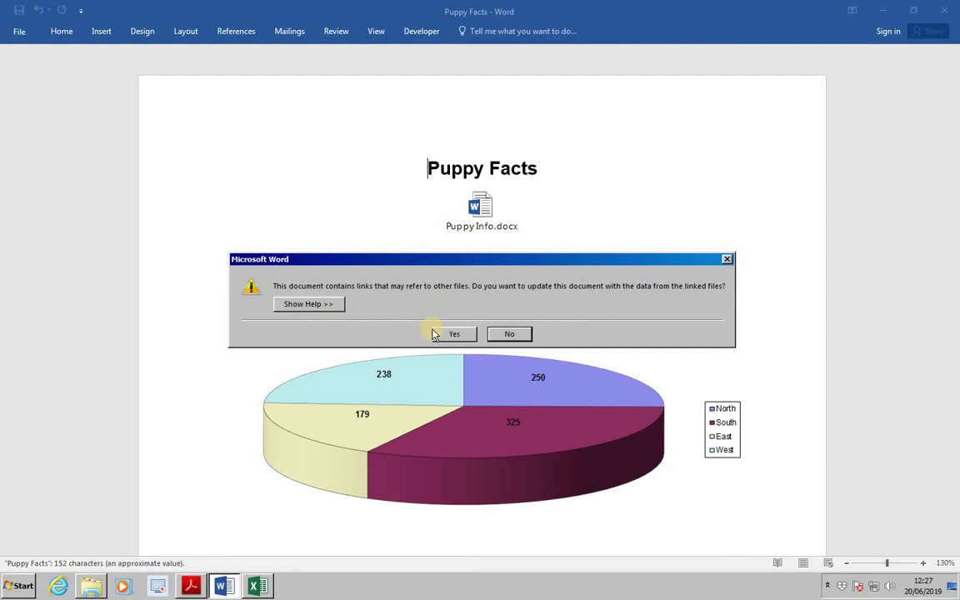
{"action": "left_click", "coordinate": [453, 334]}
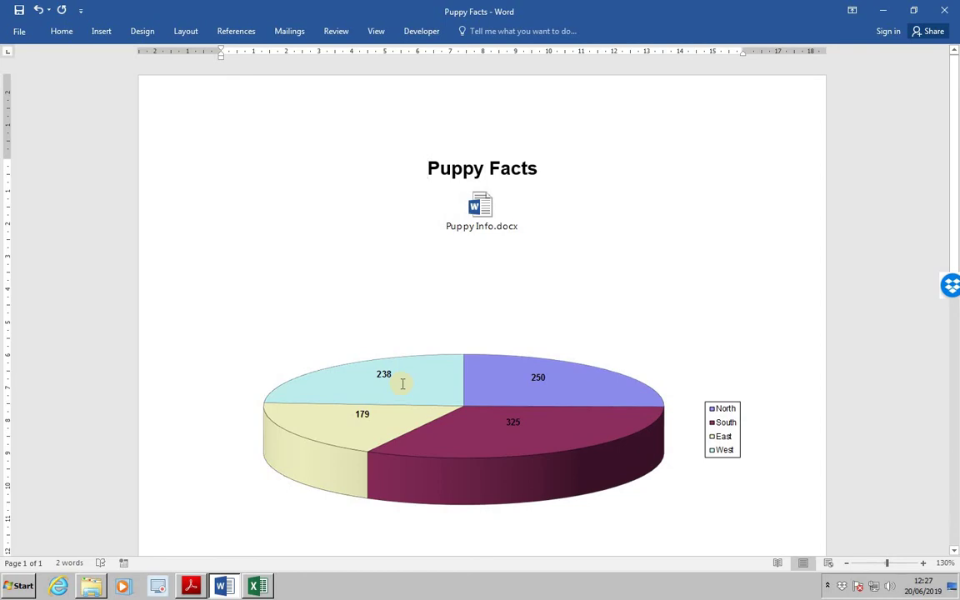
Save Puppy Facts again, with its chart still showing West at 238
{"action": "left_click", "coordinate": [28, 38]}
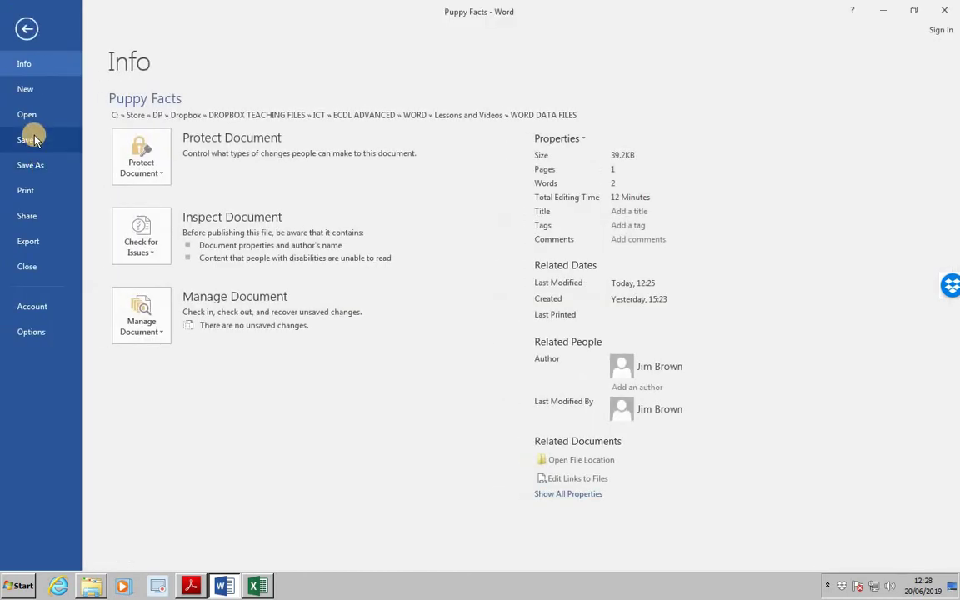
{"action": "left_click", "coordinate": [33, 139]}
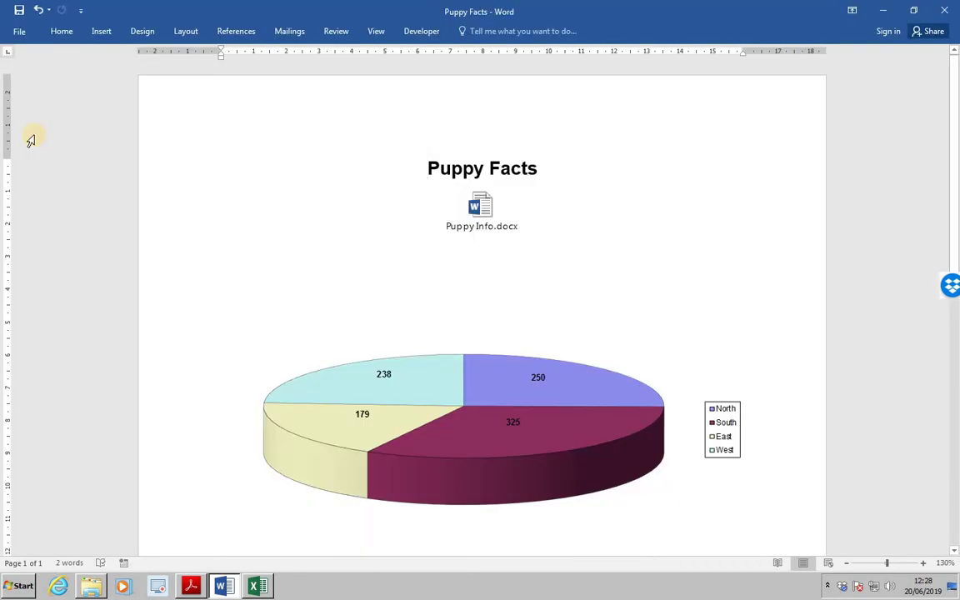